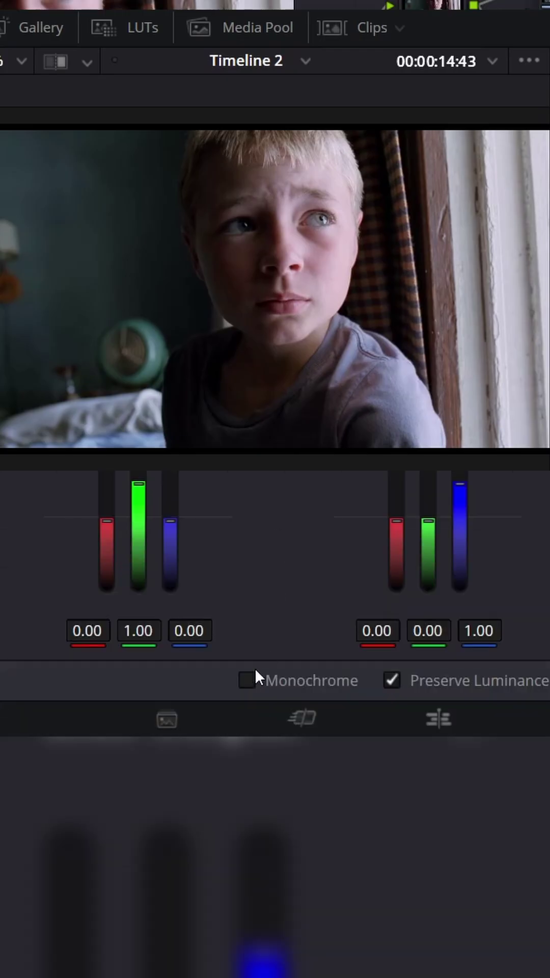
# Enable Monochrome in node 02's RGB Mixer to make its image black-and-white.
pyautogui.click(248, 680)
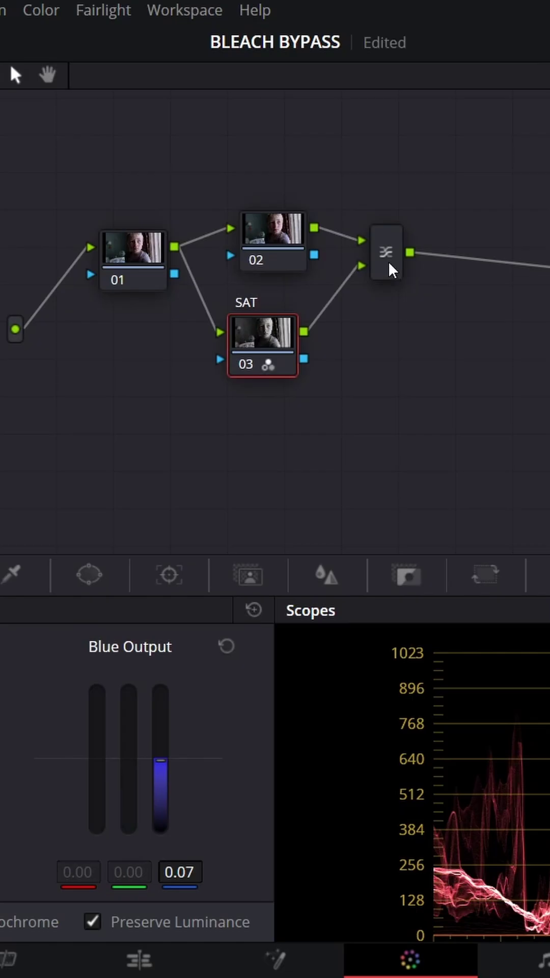
pyautogui.rightClick(388, 265)
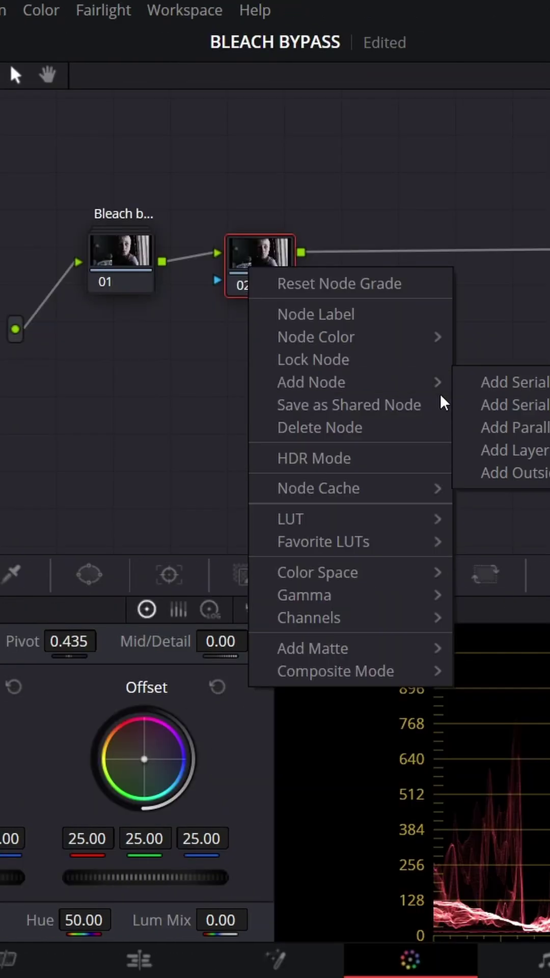
# Add layer node 03 labelled 'lut' and set the Layer Mixer composite mode to Color.
pyautogui.click(400, 442)
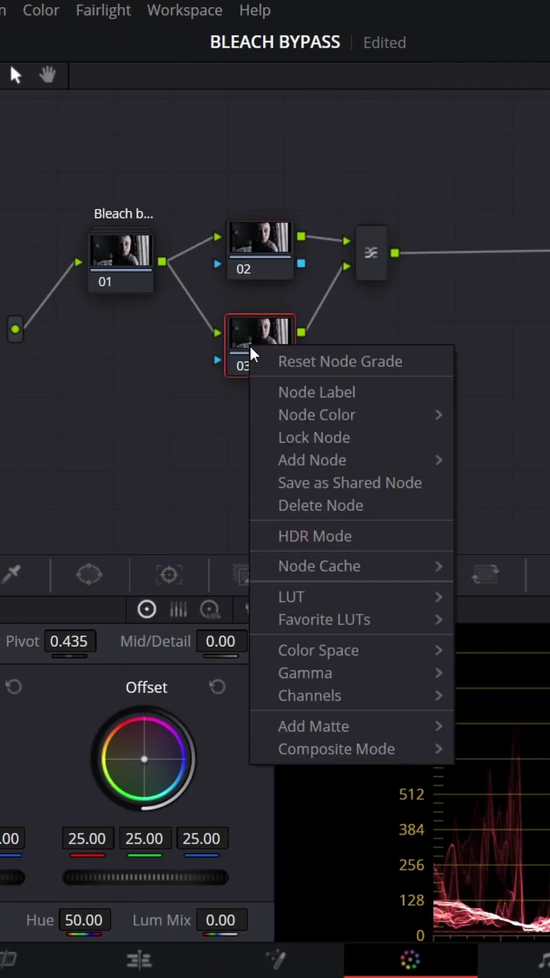
pyautogui.click(298, 392)
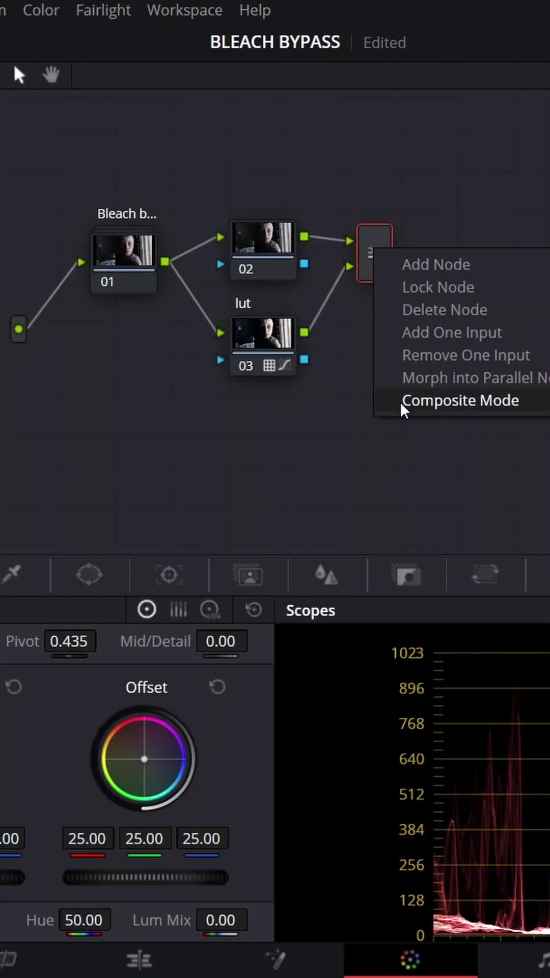
pyautogui.click(526, 443)
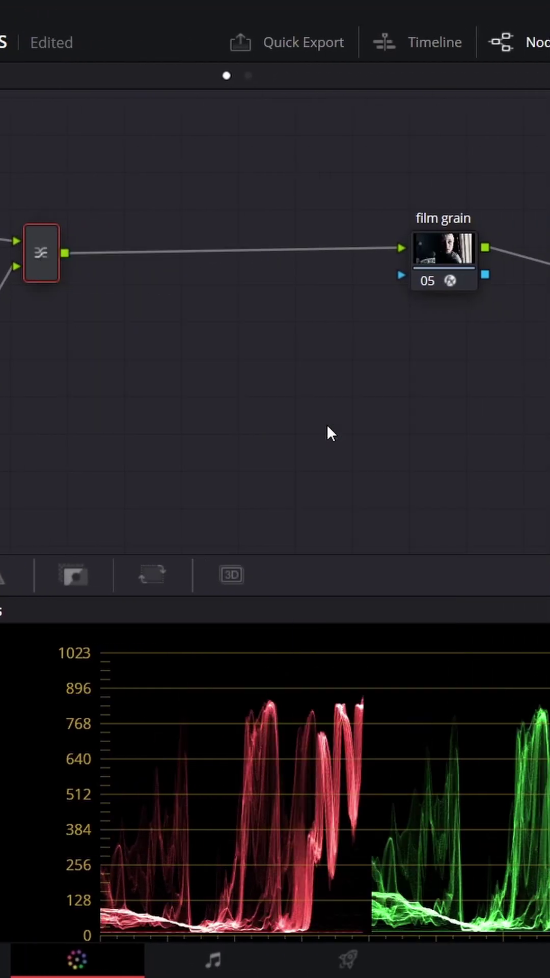